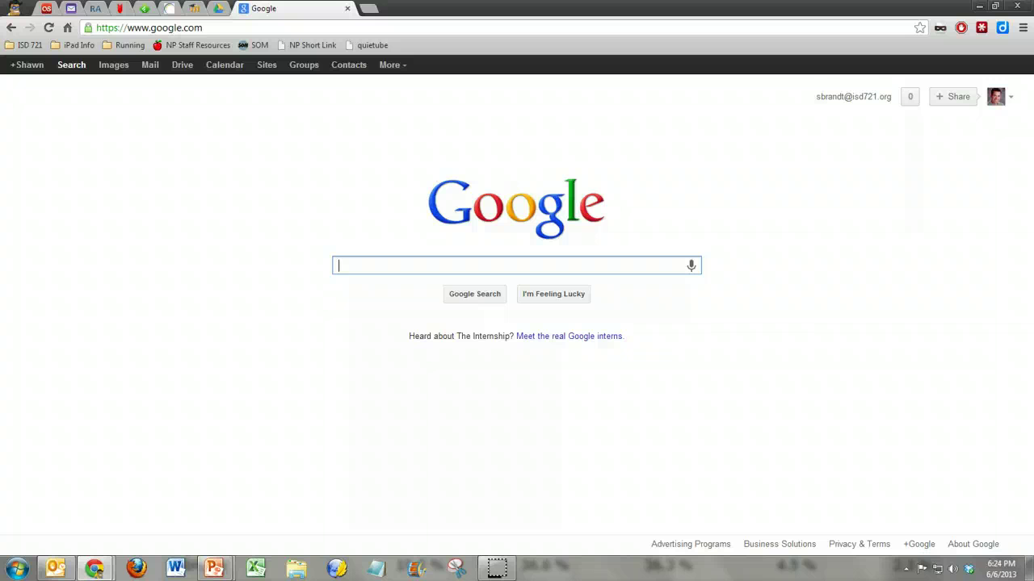
# Search Google for "google chrome" and open the Chrome Browser page from the results
pyautogui.write('g')
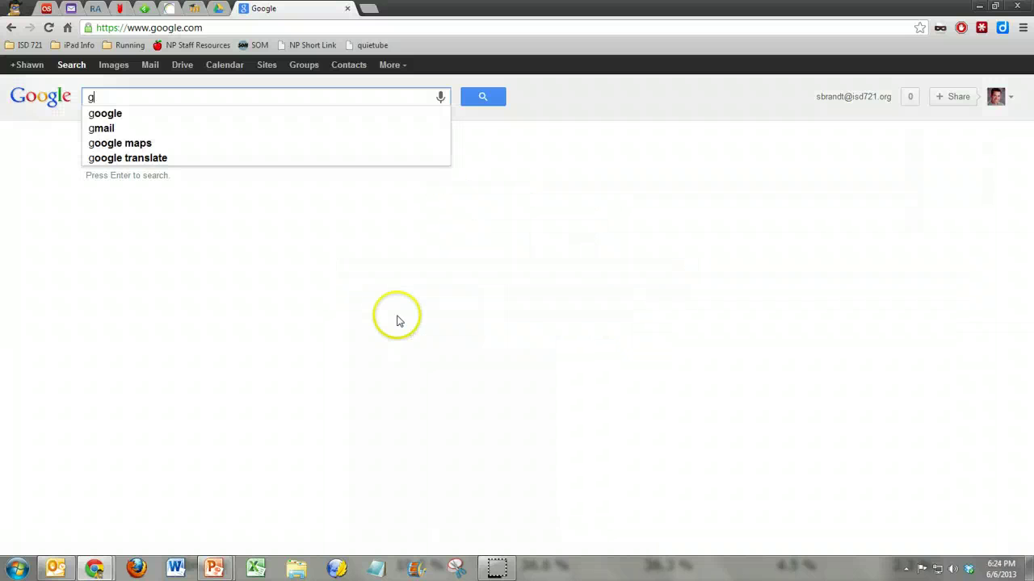
pyautogui.write('oogle chrome')
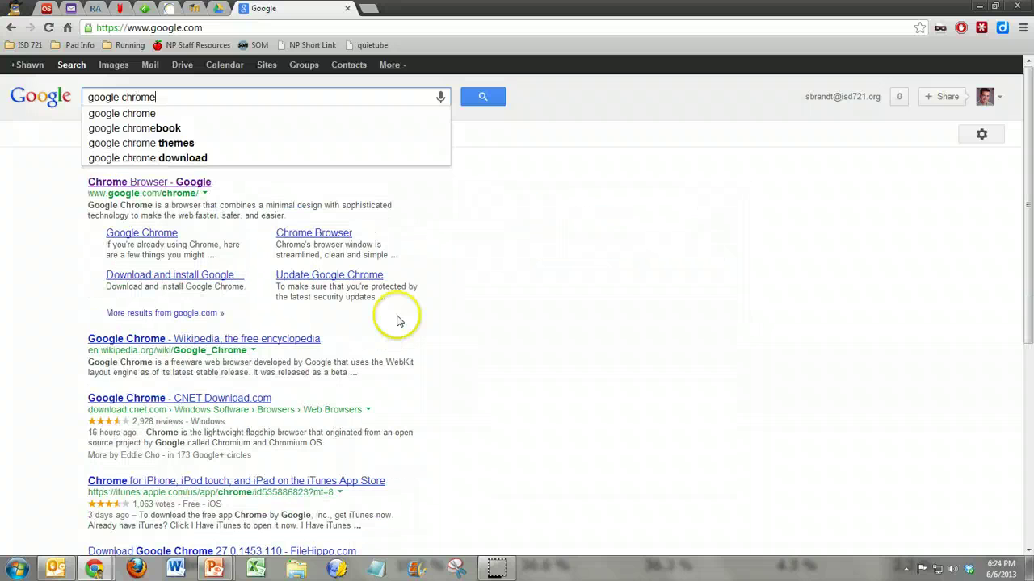
pyautogui.press('Return')
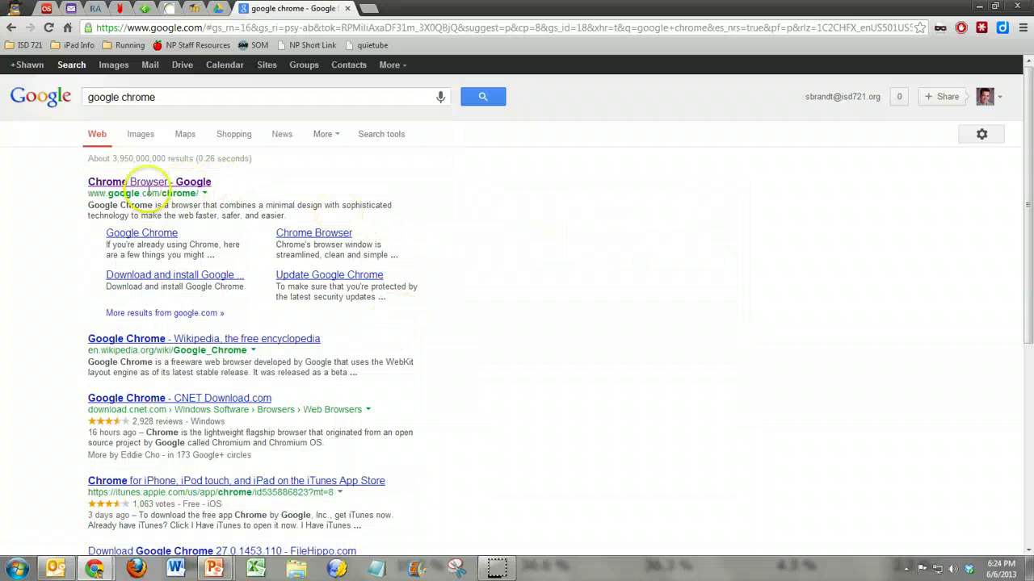
pyautogui.click(133, 181)
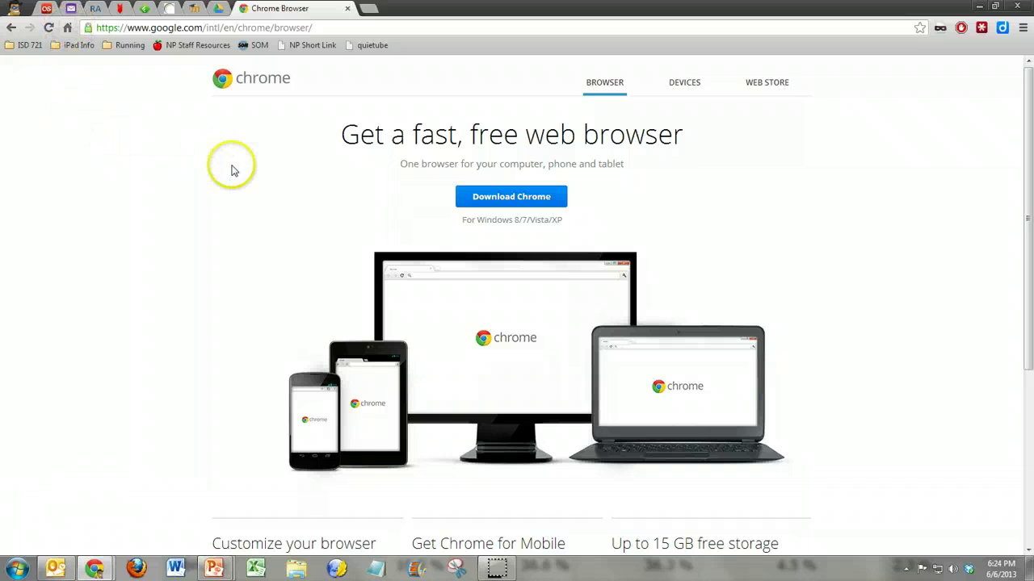
# View the browser settings for the Home button and the always-shown bookmarks bar, and close the settings
pyautogui.click(1023, 28)
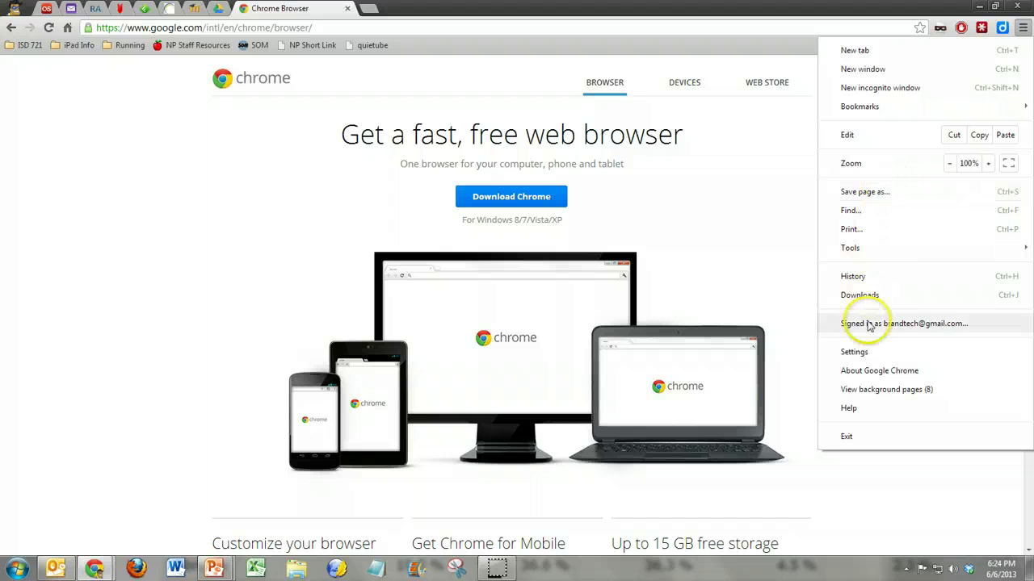
pyautogui.click(856, 353)
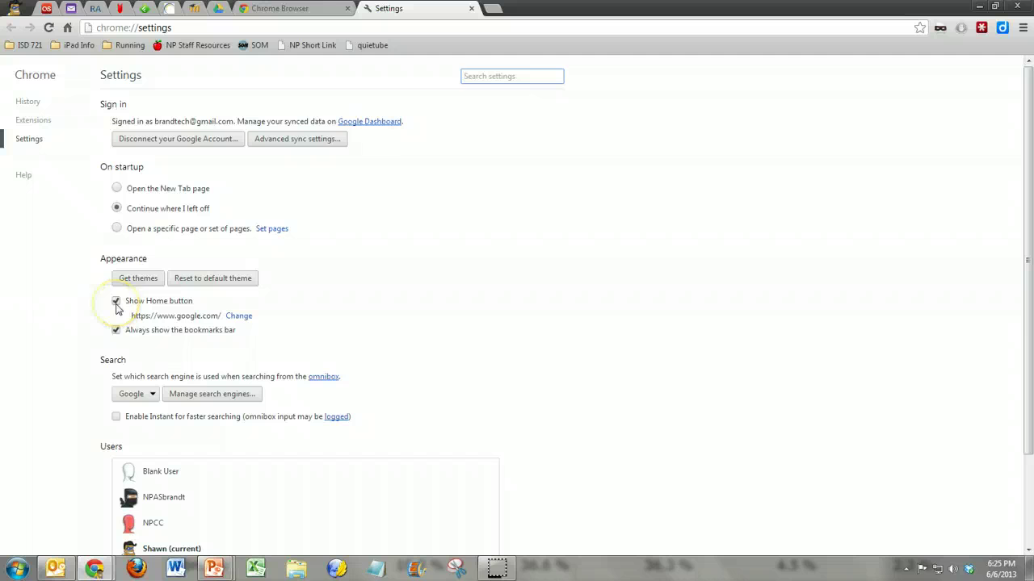
pyautogui.click(115, 331)
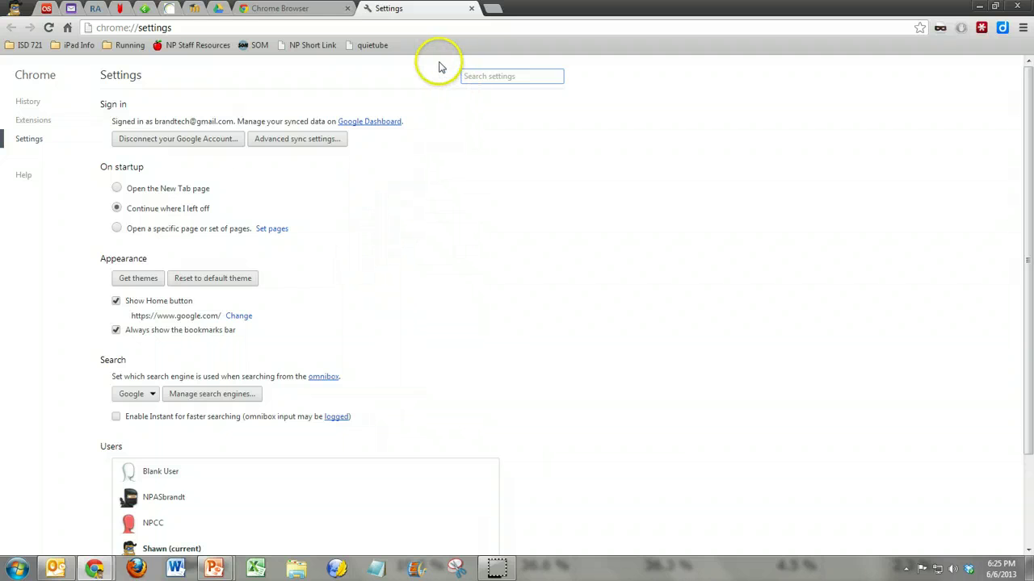
pyautogui.click(472, 9)
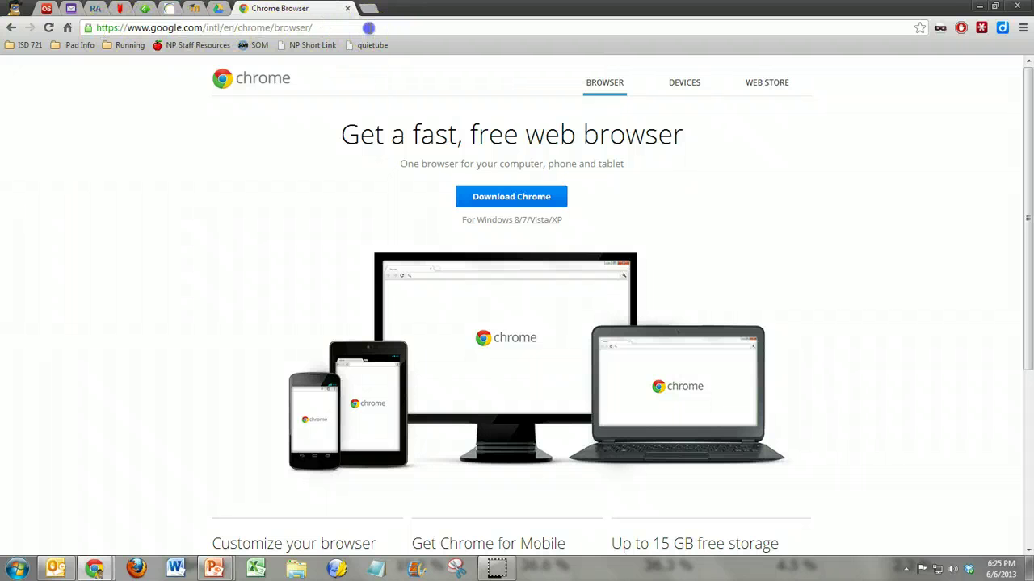
# Go to google.com and set it as the browser's home page
pyautogui.click(369, 29)
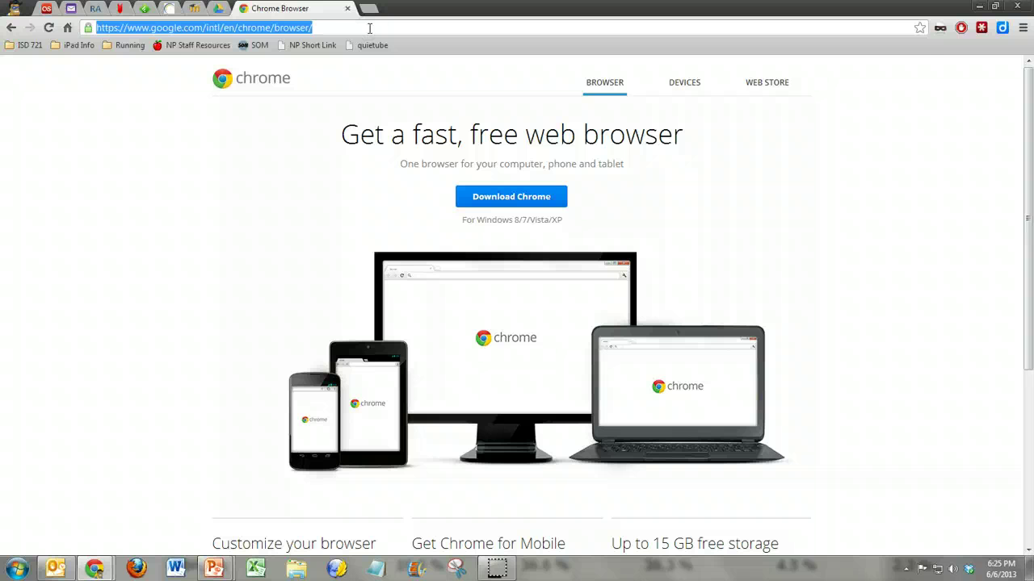
pyautogui.write('google.com')
pyautogui.press('Return')
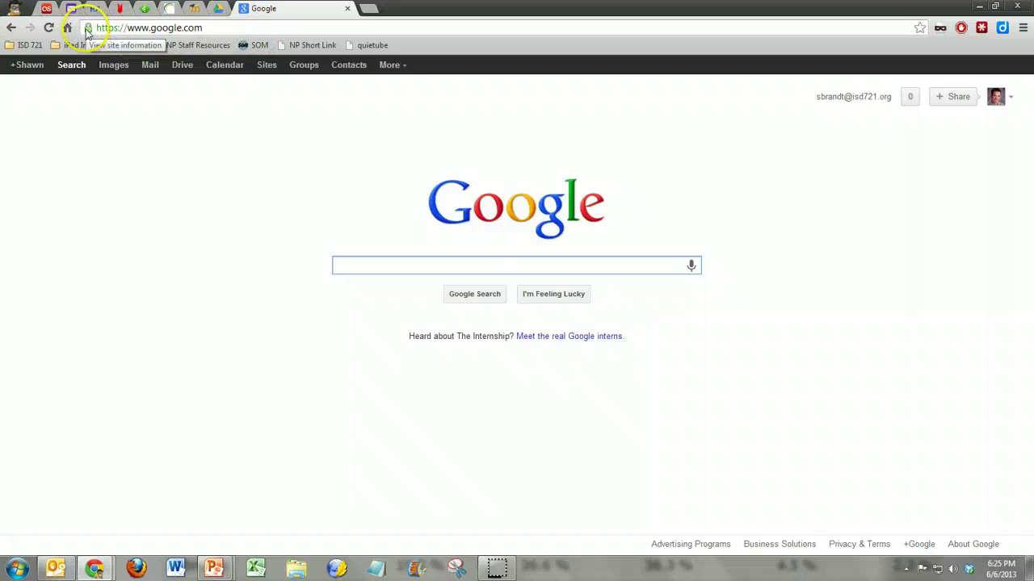
pyautogui.moveTo(88, 28)
pyautogui.mouseDown()
pyautogui.moveTo(91, 42)
pyautogui.moveTo(78, 45)
pyautogui.moveTo(69, 30)
pyautogui.mouseUp()
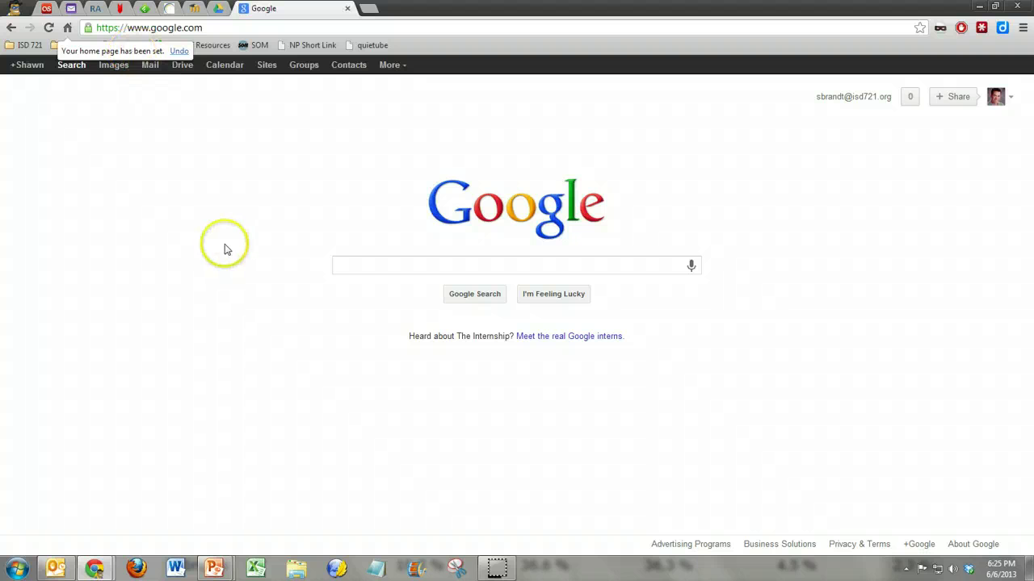
pyautogui.click(165, 216)
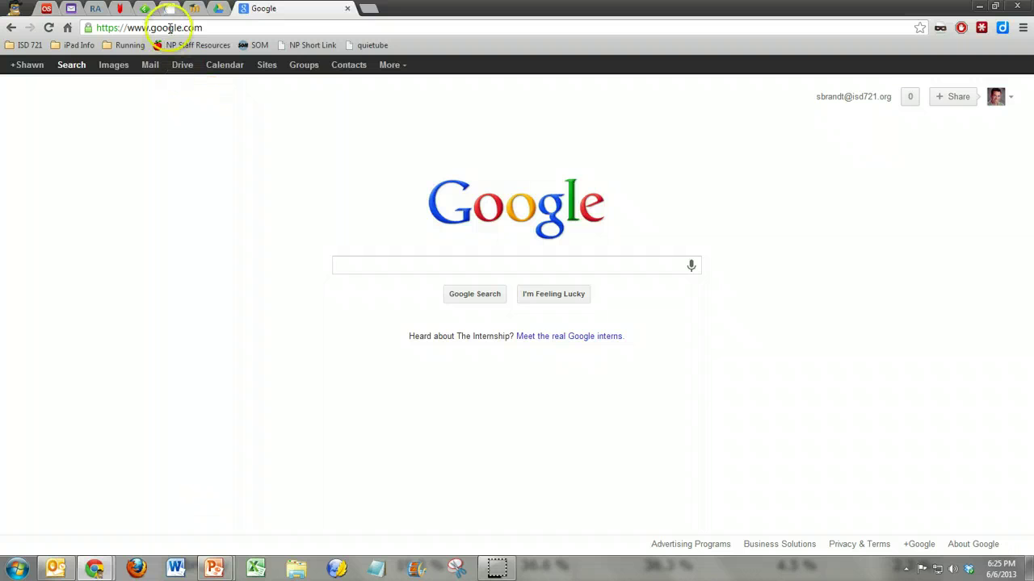
# Search the web for "new prague area schoools" directly from the address bar
pyautogui.click(227, 28)
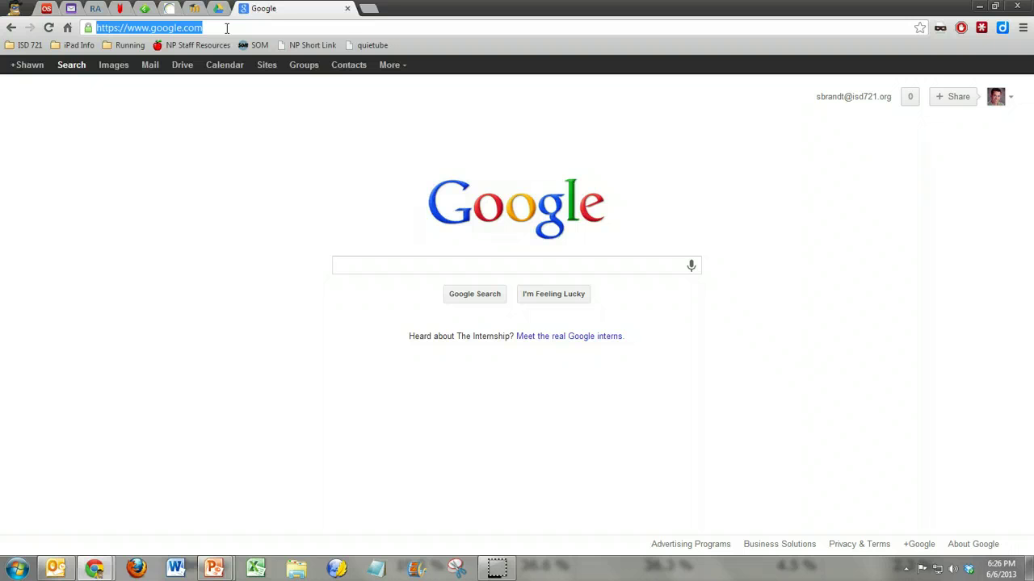
pyautogui.write('new prague a')
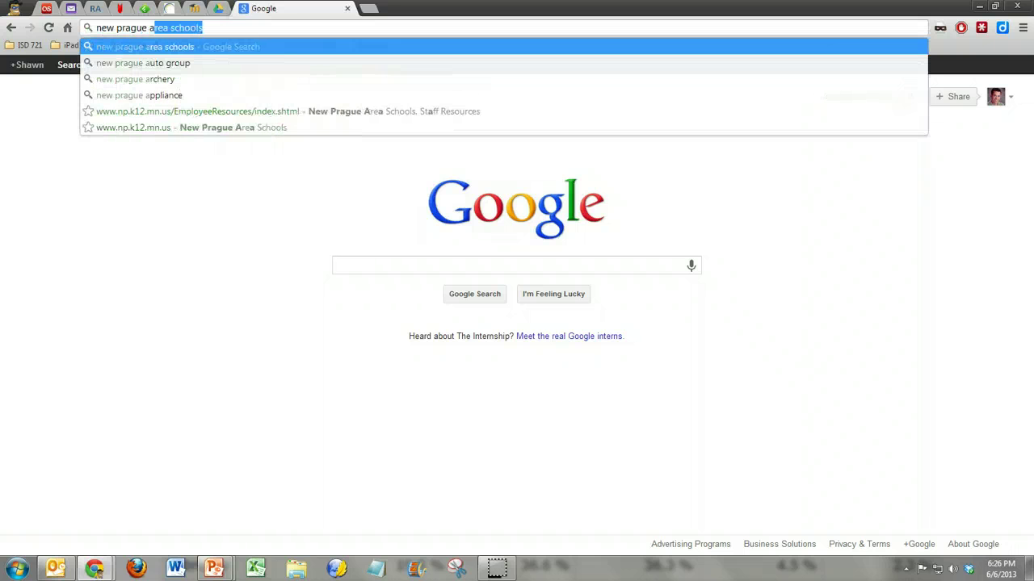
pyautogui.write('rea schoools')
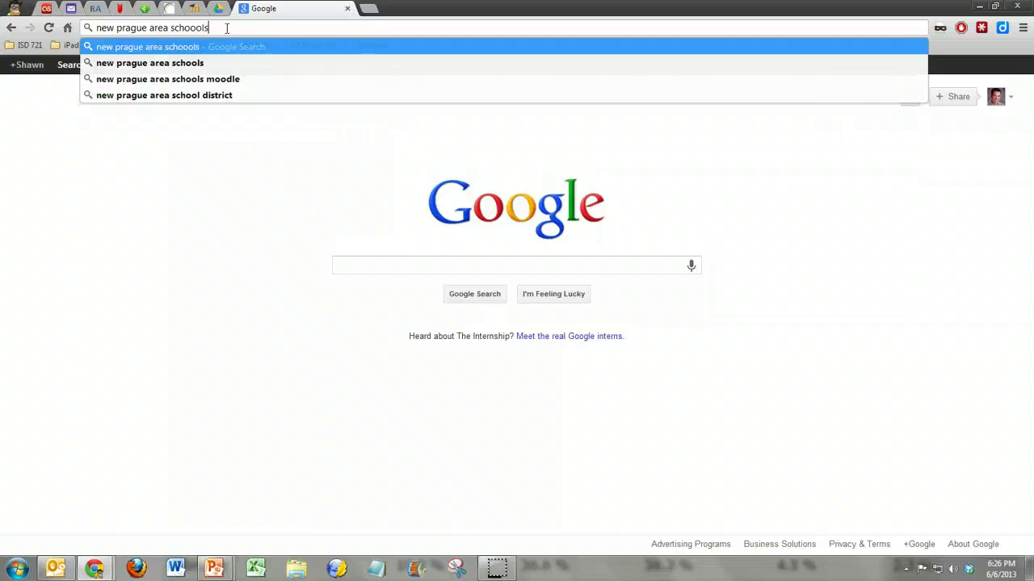
pyautogui.press('Return')
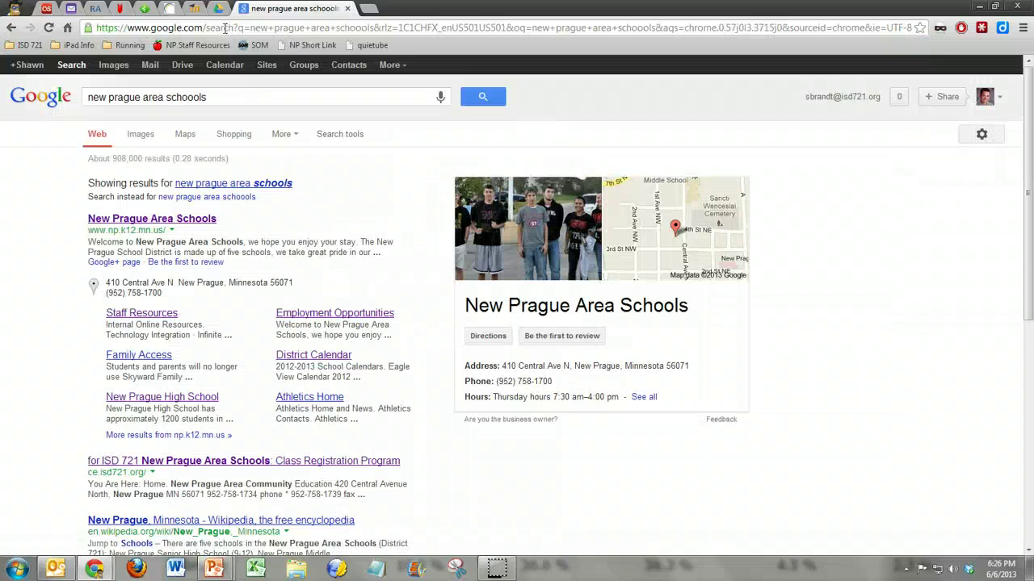
# Open the New Prague Area Schools website from the search results and set it as the home page
pyautogui.click(205, 27)
pyautogui.click(197, 219)
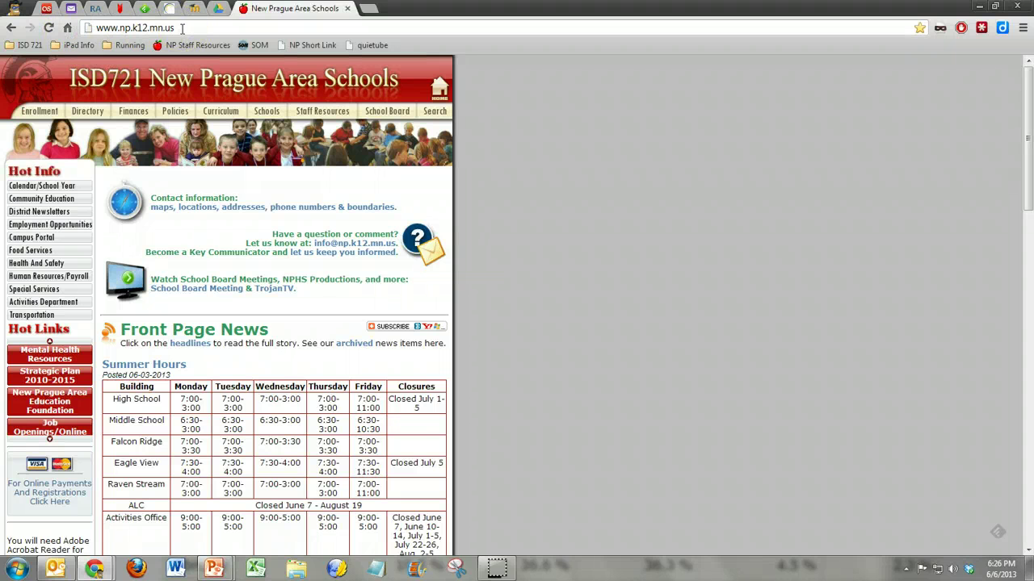
pyautogui.click(87, 28)
pyautogui.moveTo(87, 28)
pyautogui.mouseDown()
pyautogui.moveTo(71, 44)
pyautogui.moveTo(49, 32)
pyautogui.moveTo(68, 29)
pyautogui.mouseUp()
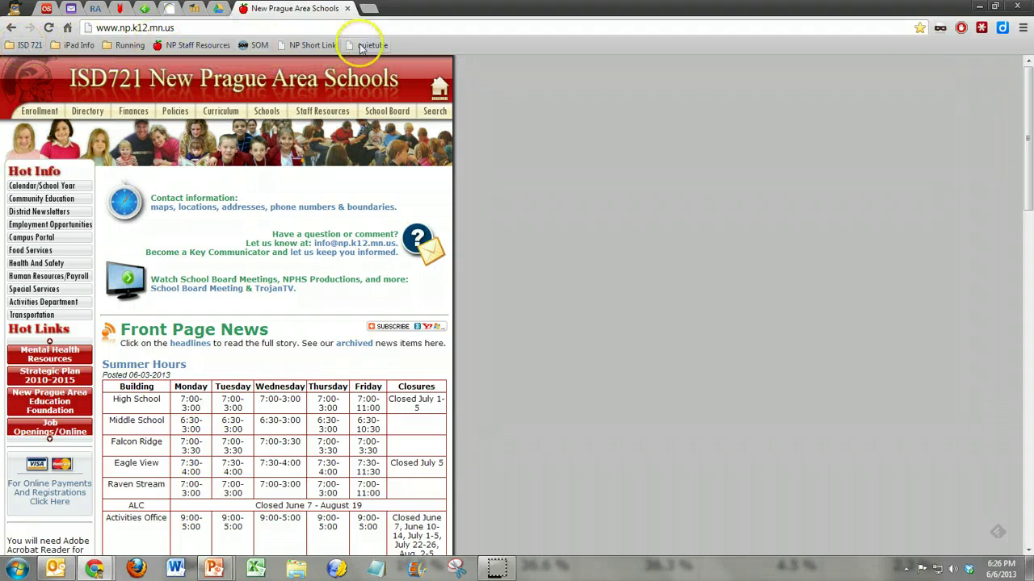
# Look through the bookmark folders ISD 721, iPad Info and Running, leaving them closed
pyautogui.click(24, 46)
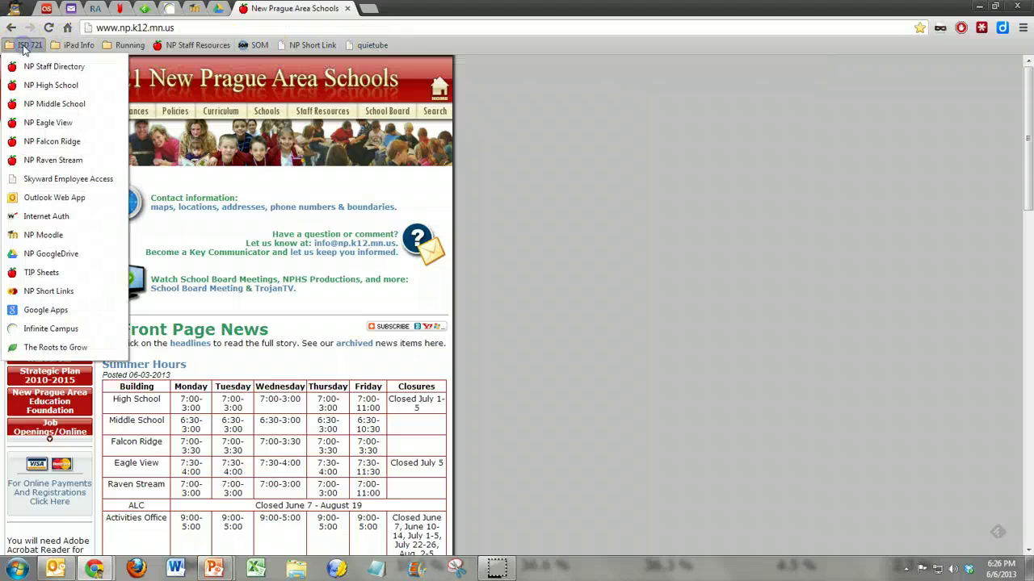
pyautogui.click(85, 46)
pyautogui.moveTo(34, 47)
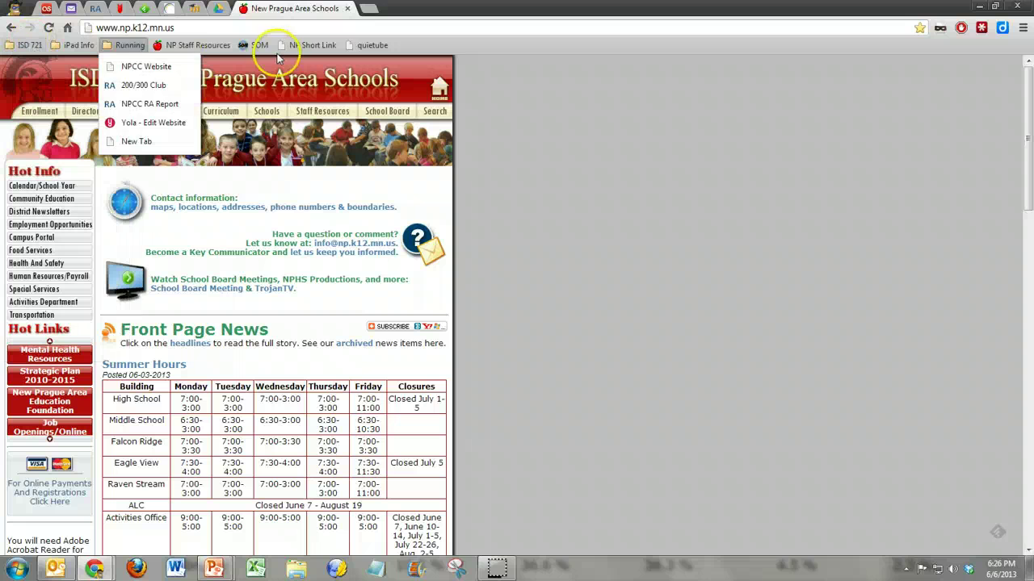
pyautogui.click(533, 102)
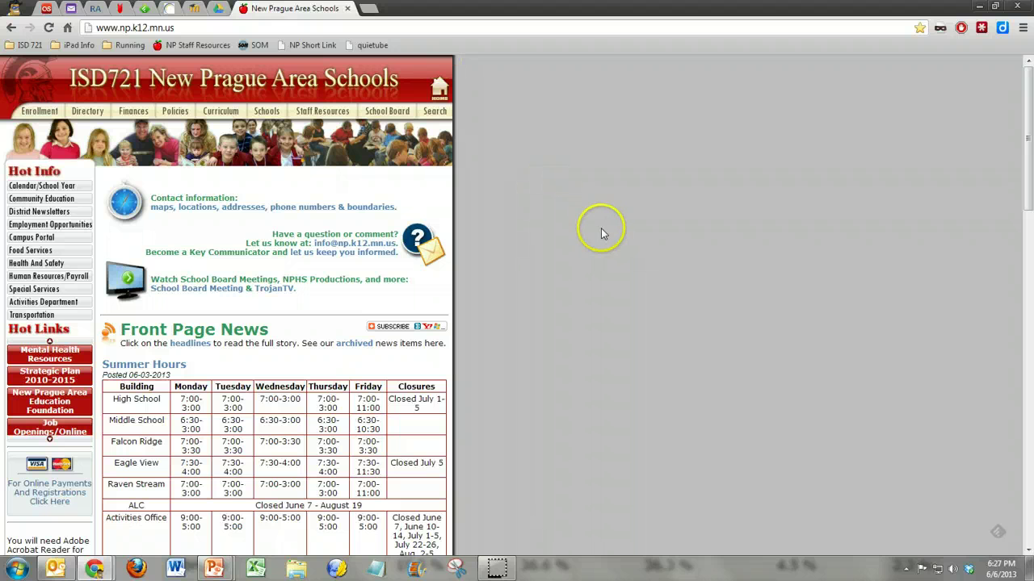
# Go through the district site's Staff Resources to the Technology TIP site and open TIP Sheets, followed by TIP Videos
pyautogui.click(321, 113)
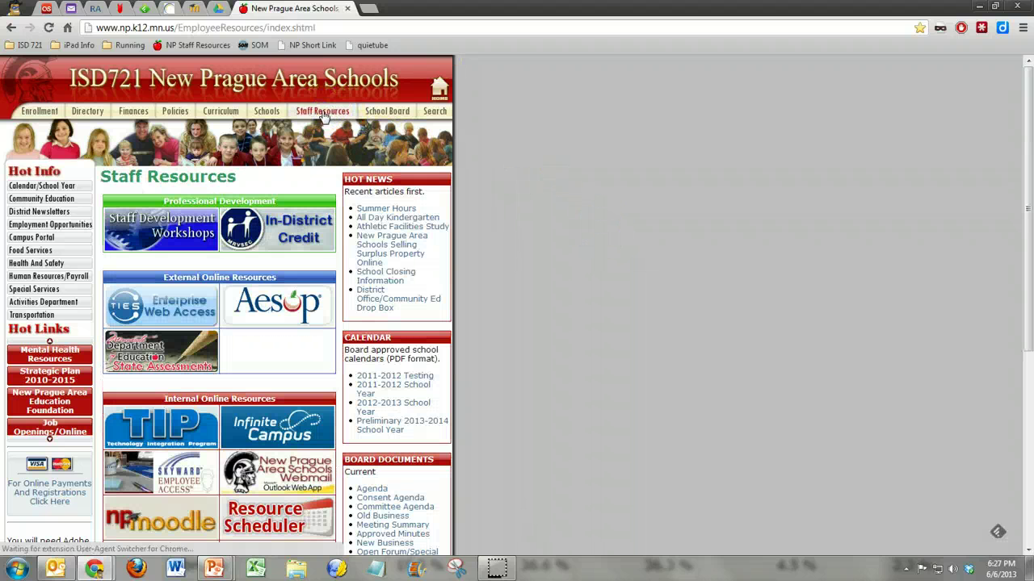
pyautogui.click(206, 424)
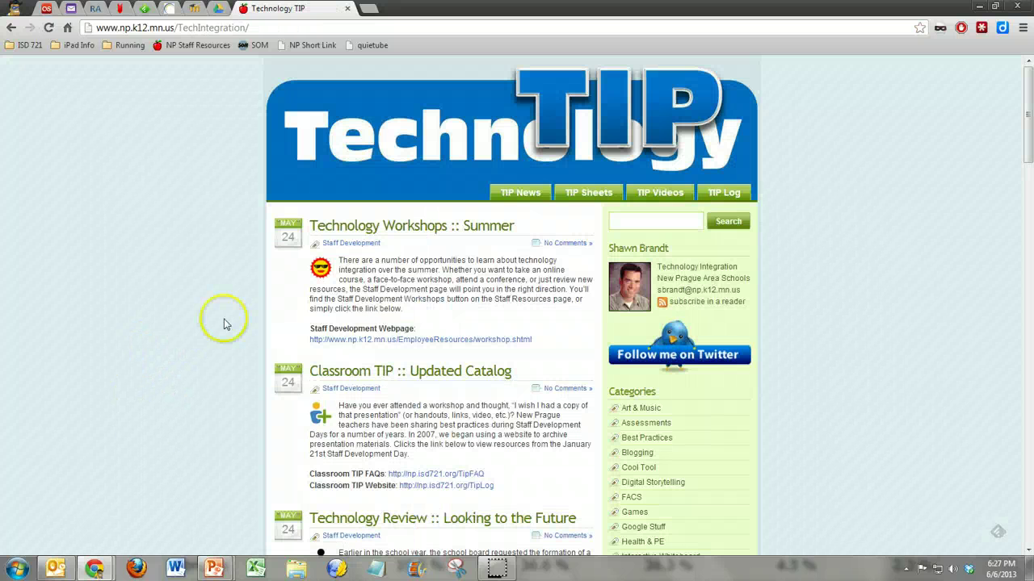
pyautogui.click(580, 201)
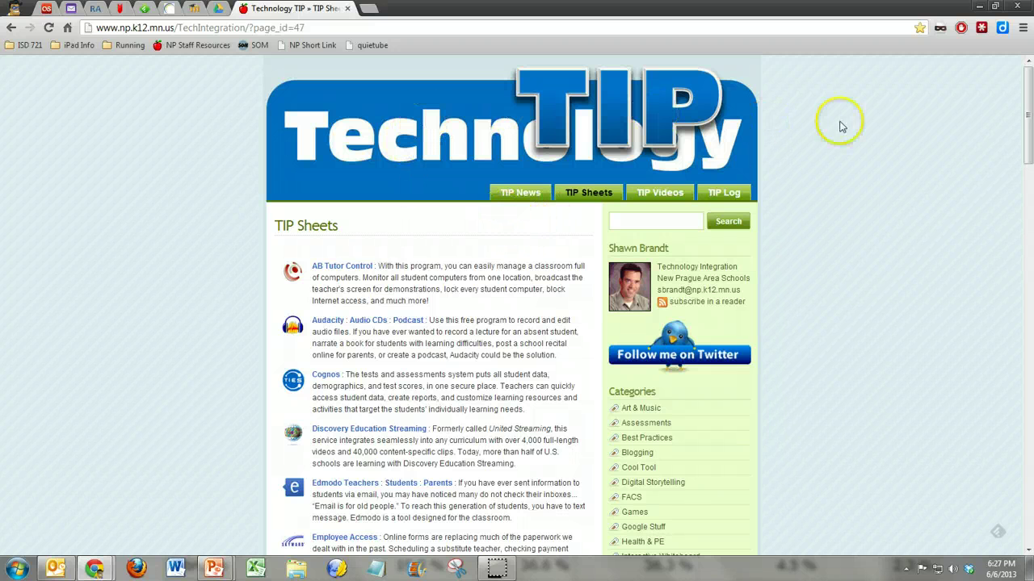
pyautogui.click(681, 191)
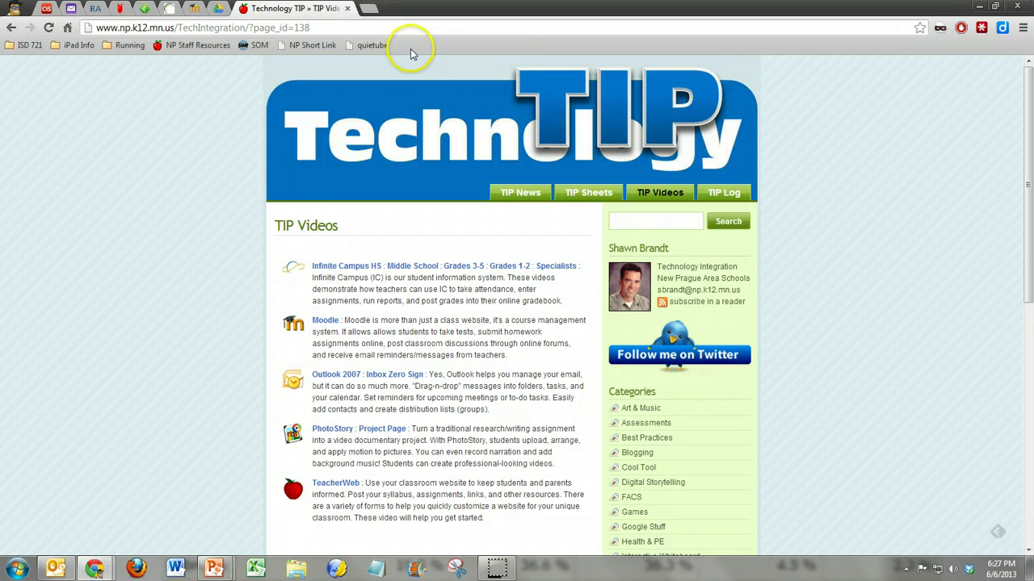
# Bookmark the TIP Videos page in the Bookmarks bar folder
pyautogui.click(919, 29)
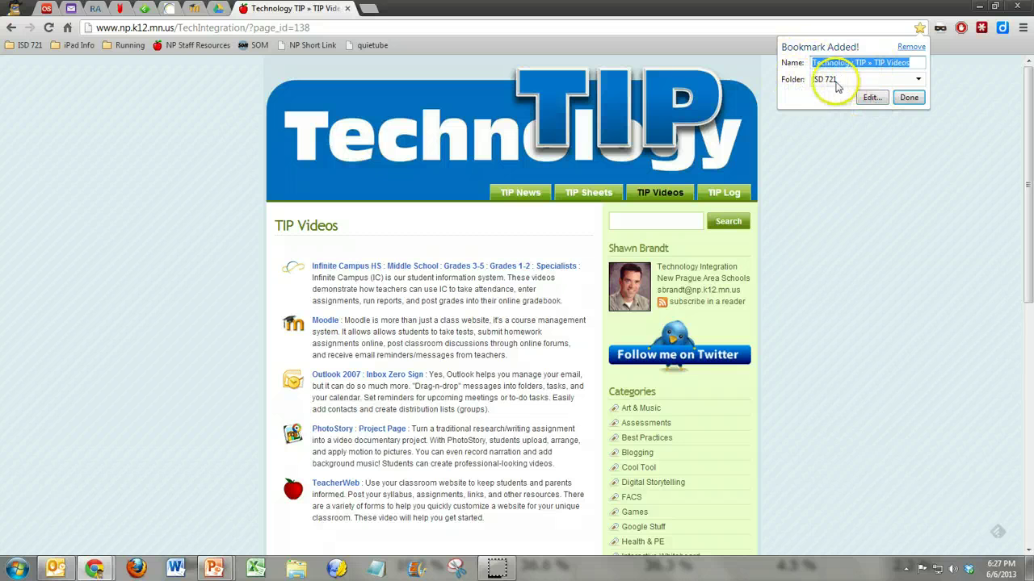
pyautogui.click(918, 82)
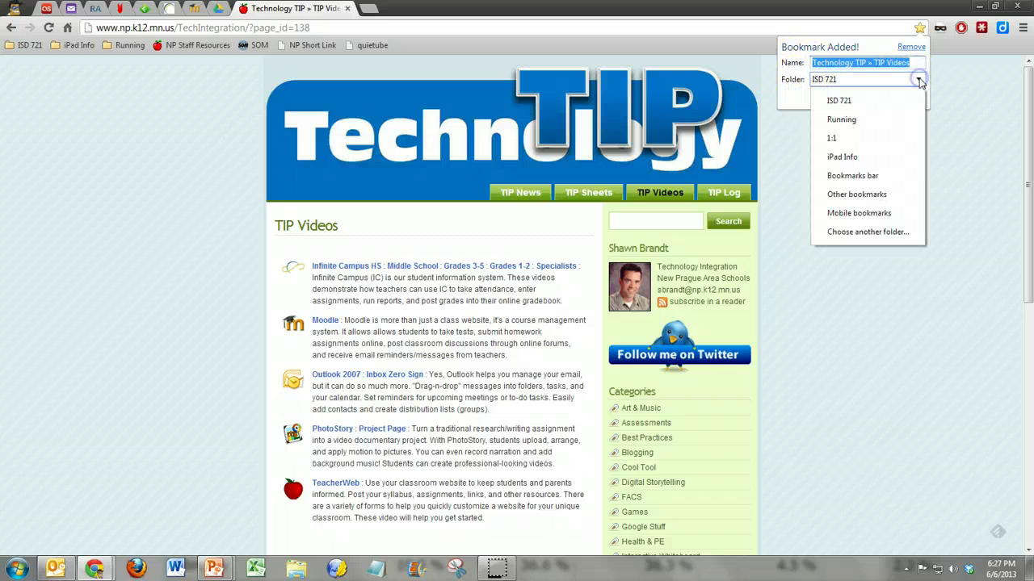
pyautogui.click(880, 178)
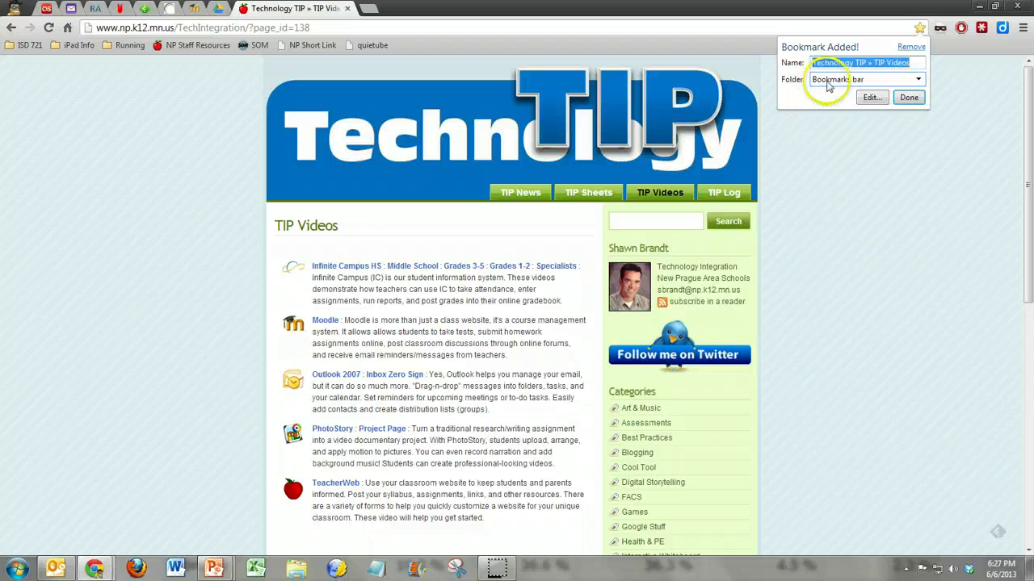
pyautogui.click(910, 98)
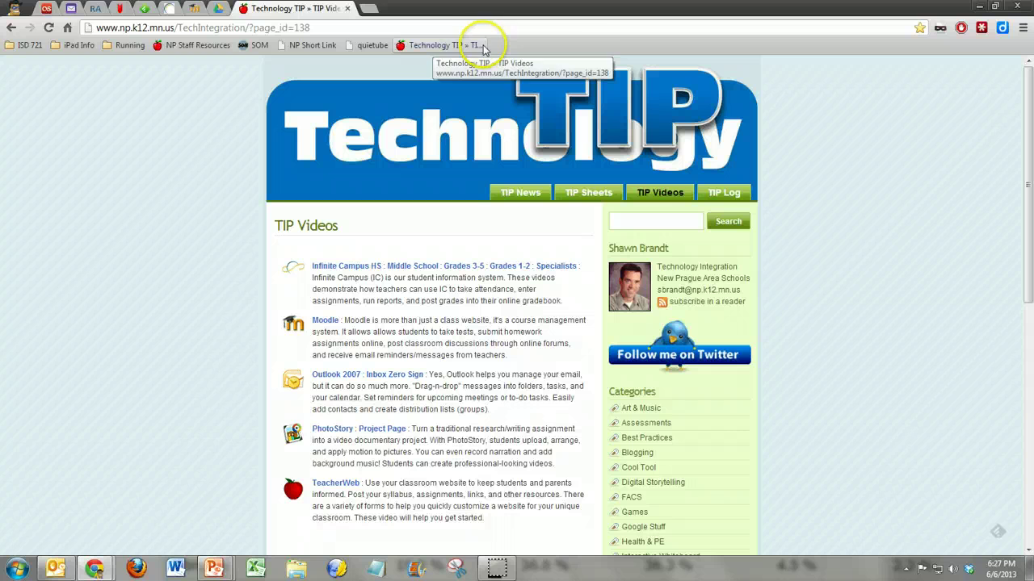
# Rename the new Technology TIP bookmark to "TIP Videos" and save it
pyautogui.rightClick(428, 47)
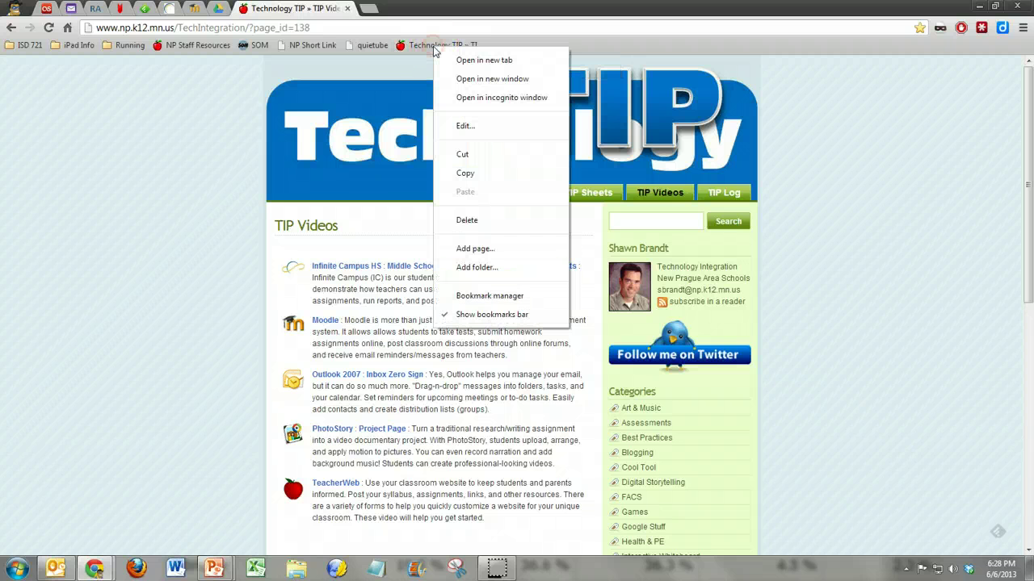
pyautogui.click(476, 127)
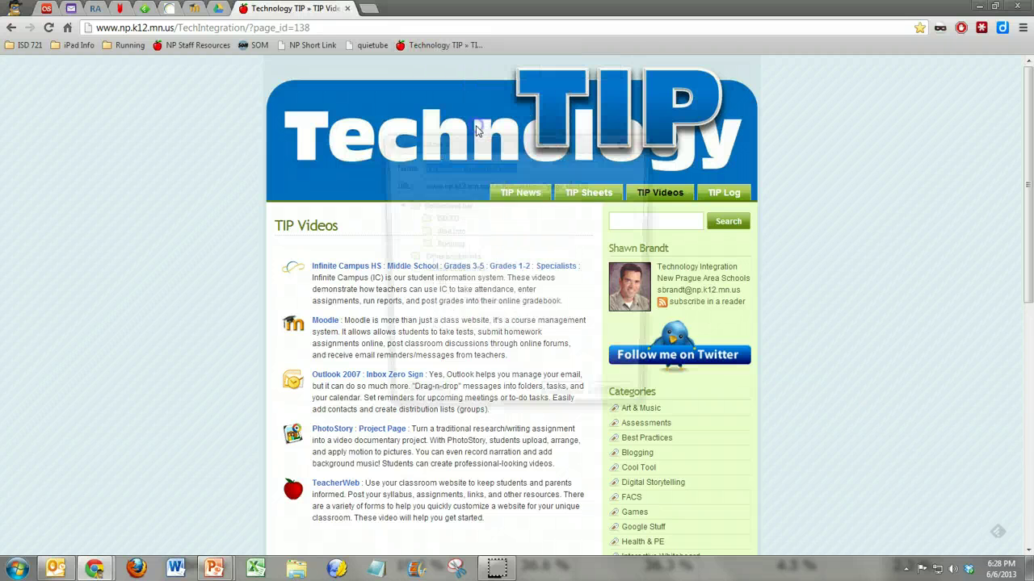
pyautogui.click(482, 166)
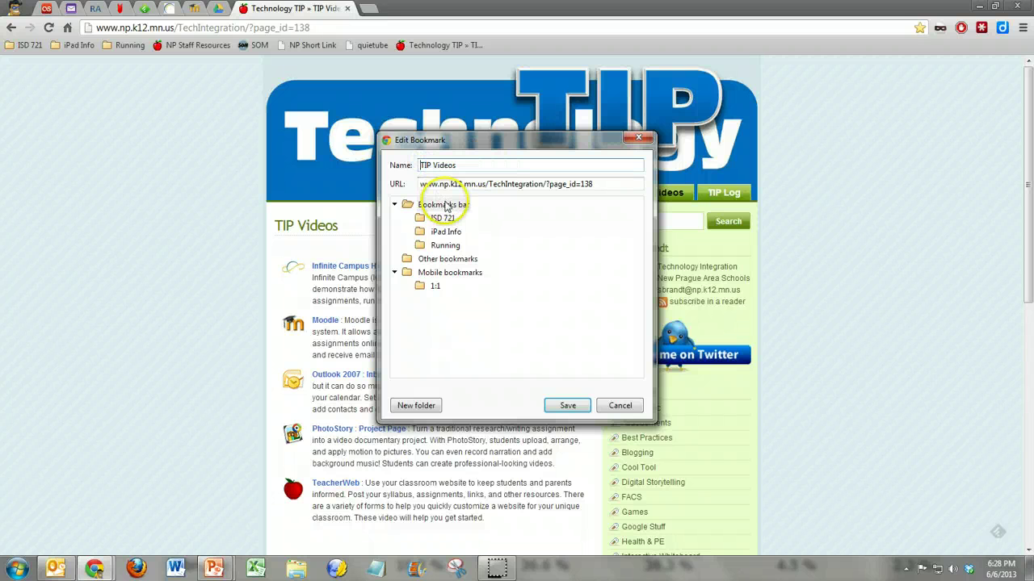
pyautogui.click(568, 405)
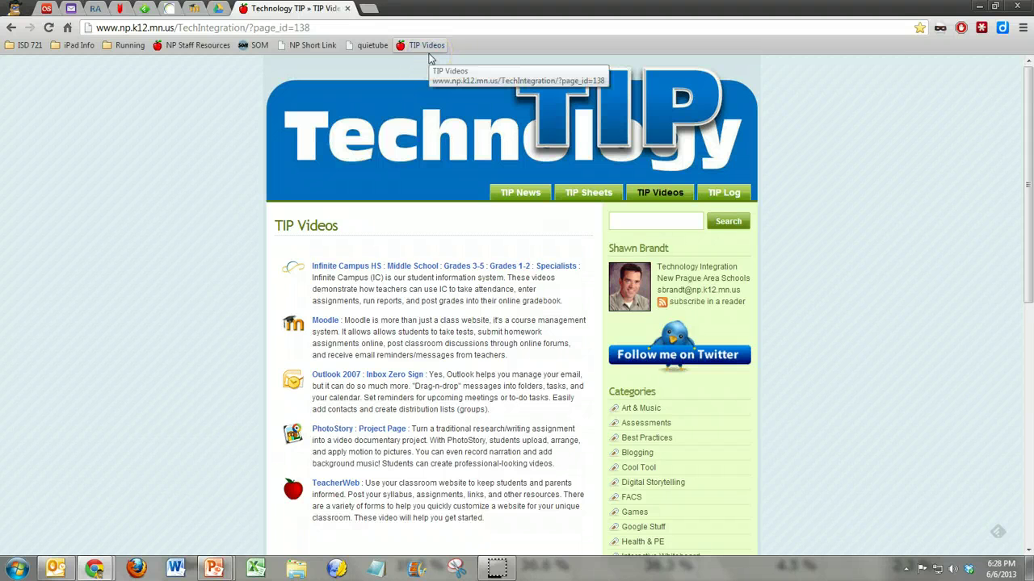
# Open the Technology TIP Sheets page in a new tab from the most visited pages
pyautogui.click(369, 10)
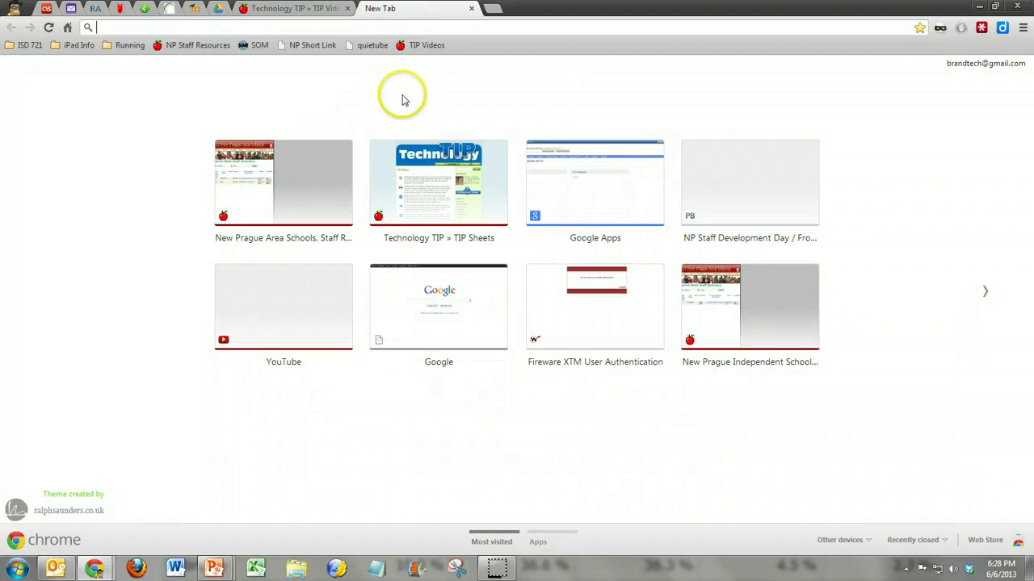
pyautogui.click(430, 210)
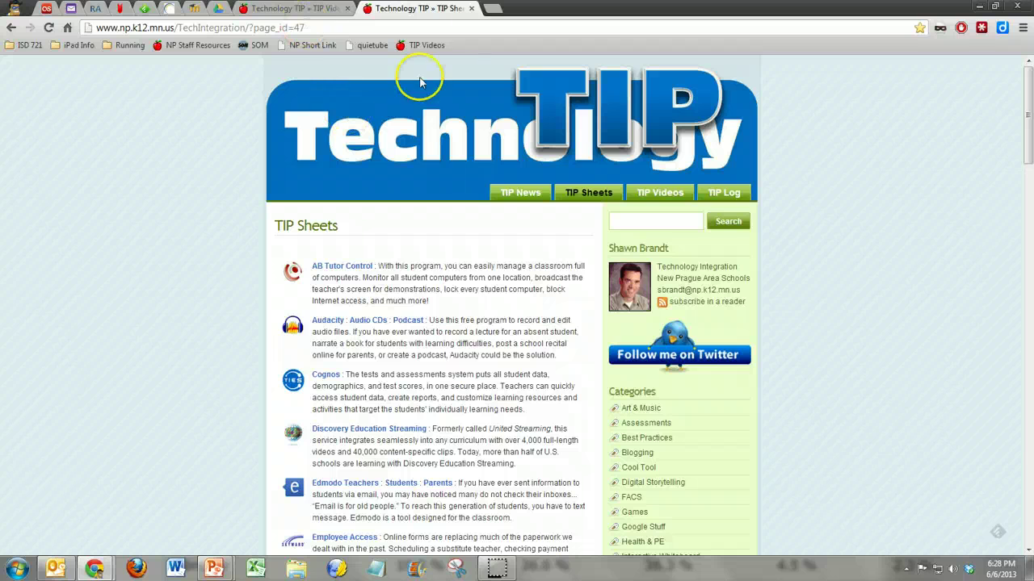
# Open YouTube in a new tab from the most visited pages, and switch among the open Technology TIP tabs, ending on TIP Sheets
pyautogui.click(492, 9)
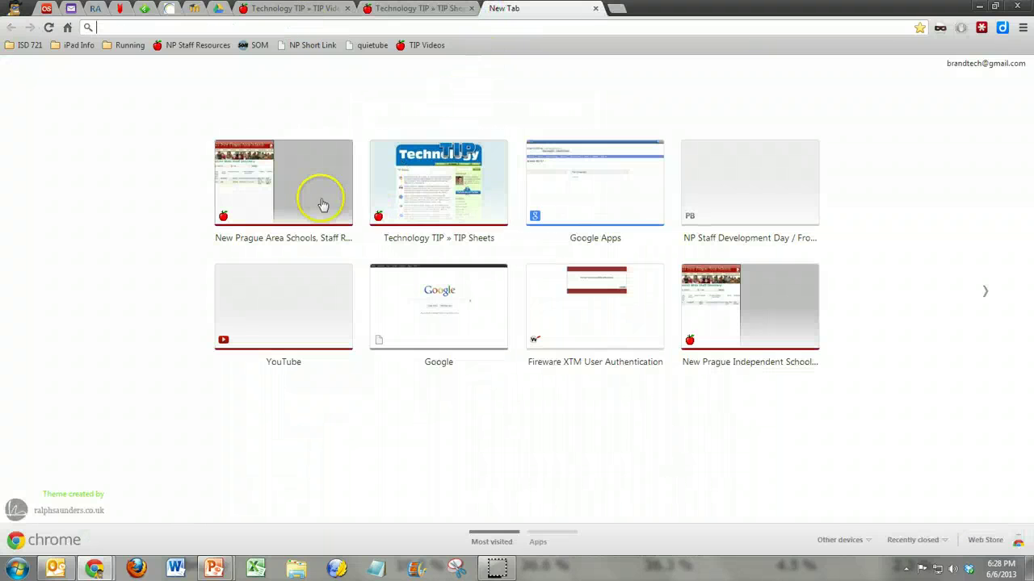
pyautogui.click(291, 314)
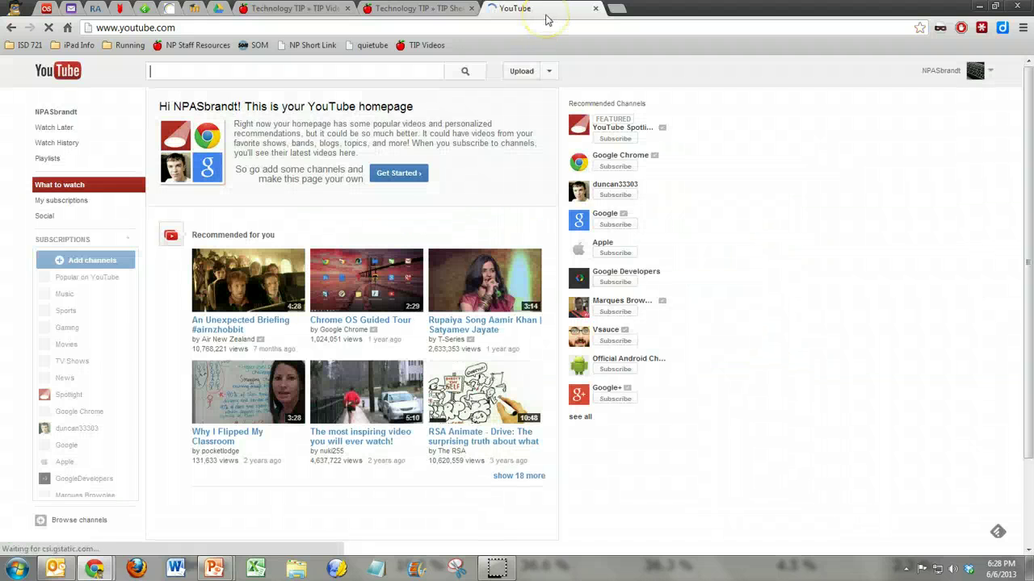
pyautogui.hotkey('ctrl', 'shift', 'Tab')
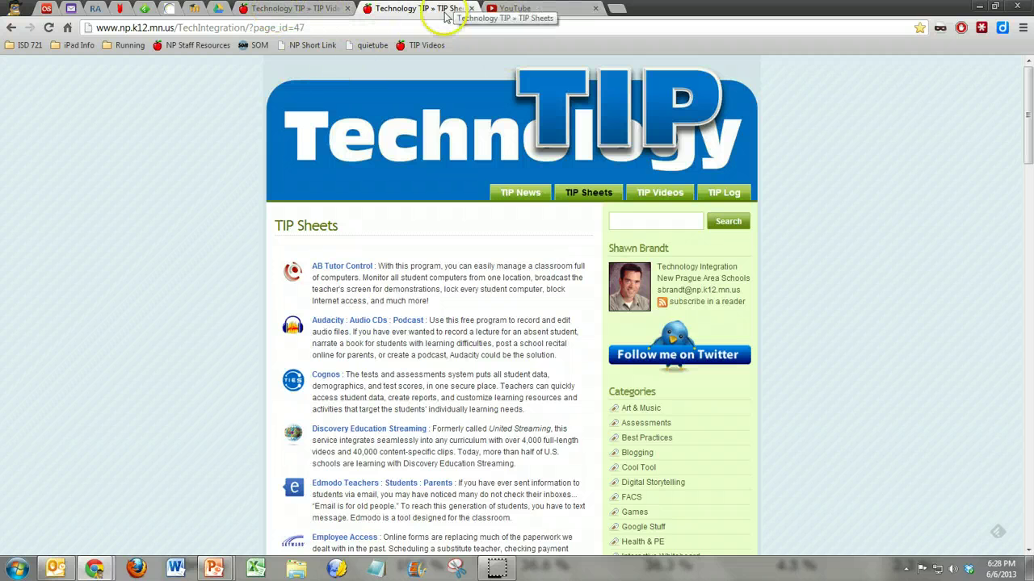
pyautogui.click(297, 10)
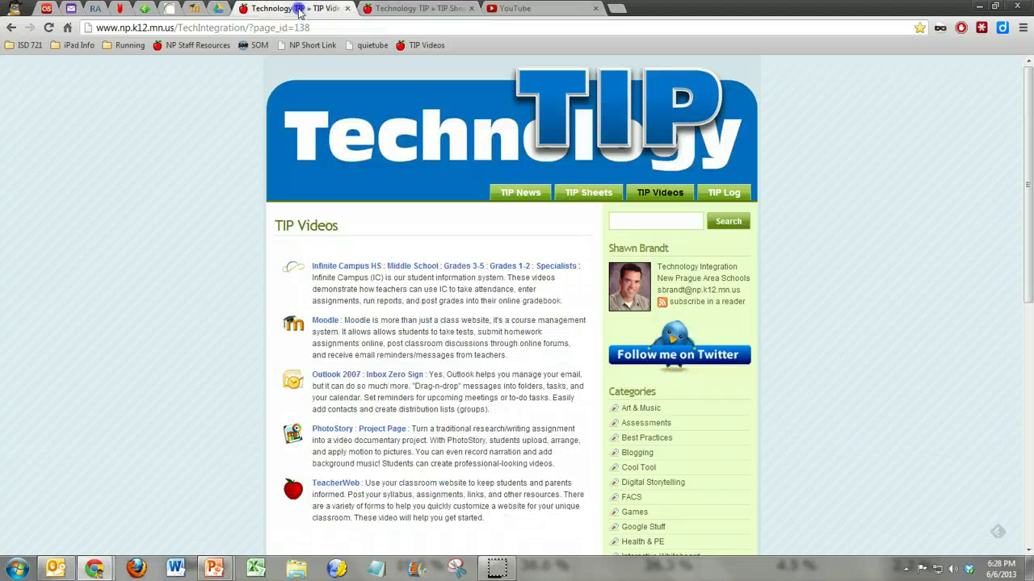
pyautogui.click(395, 11)
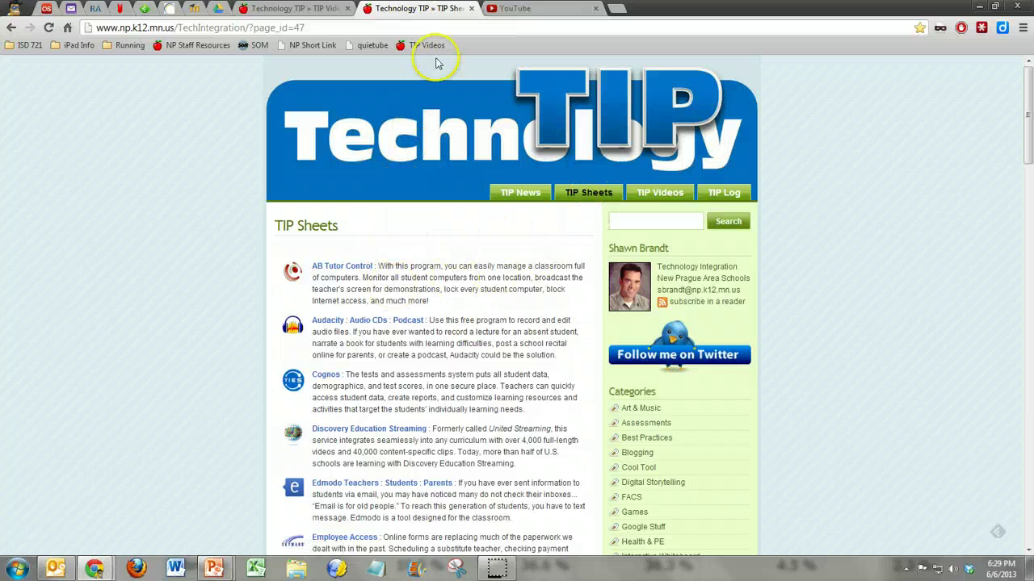
# Pin the Technology TIP Sheets tab
pyautogui.rightClick(418, 13)
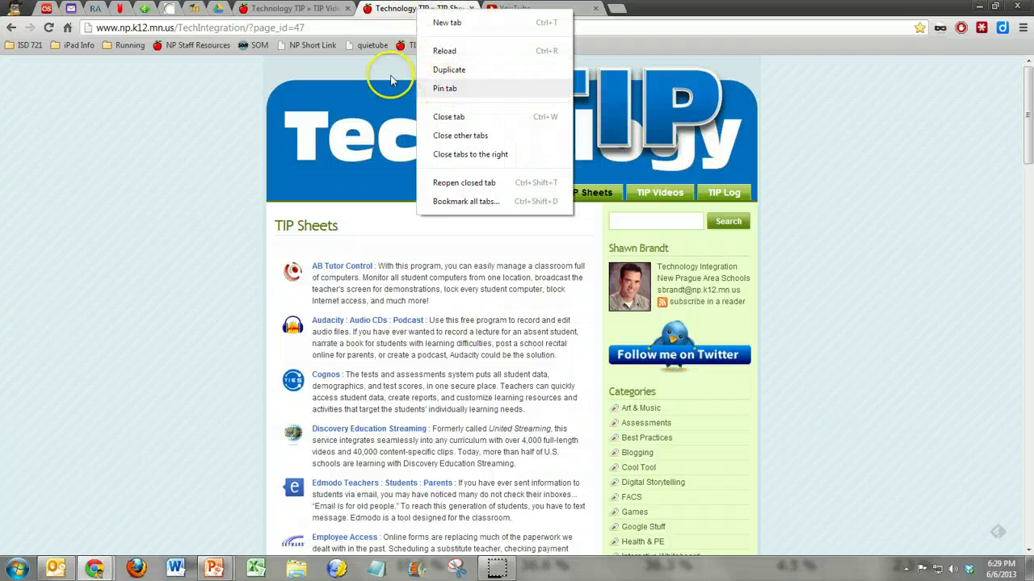
pyautogui.click(451, 12)
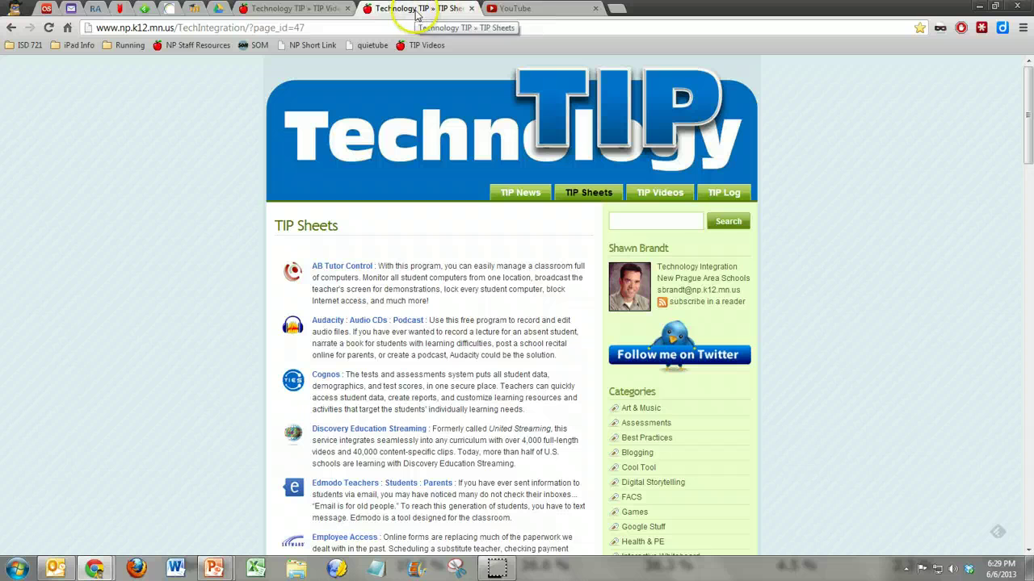
pyautogui.rightClick(417, 12)
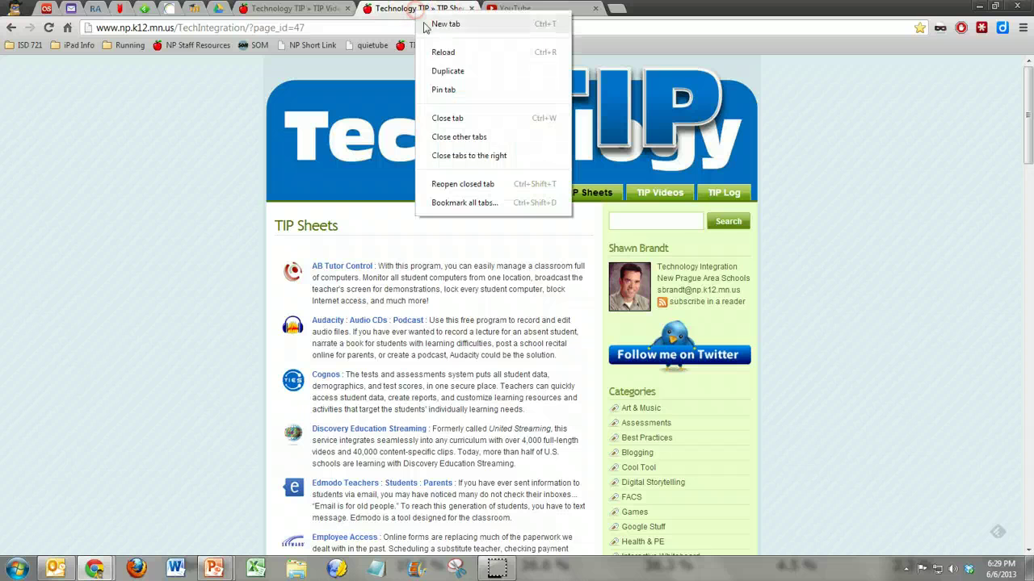
pyautogui.click(442, 89)
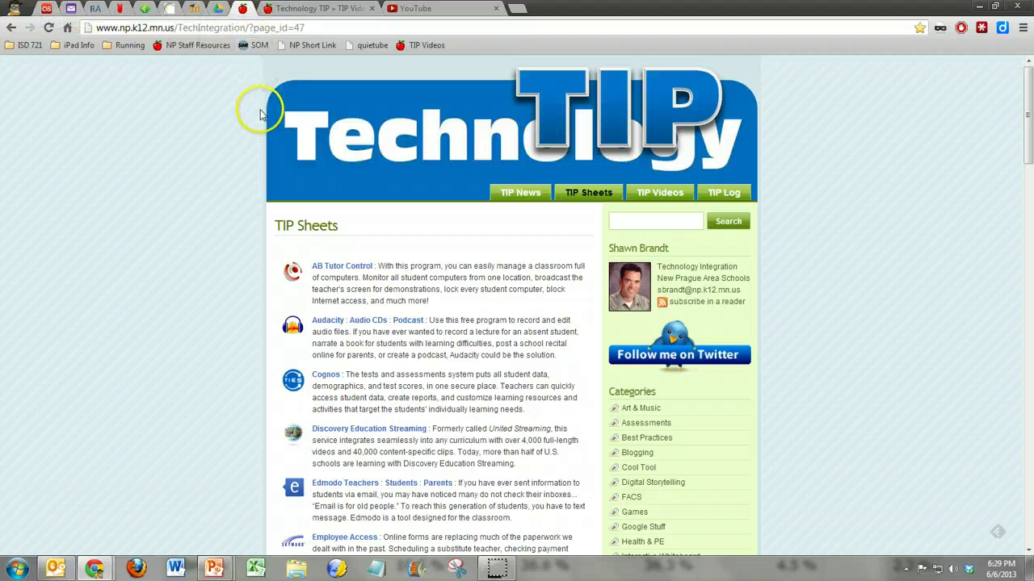
# Show the desktop and bring the browser back up on the New Prague Area Schools home page
pyautogui.press('super+d')
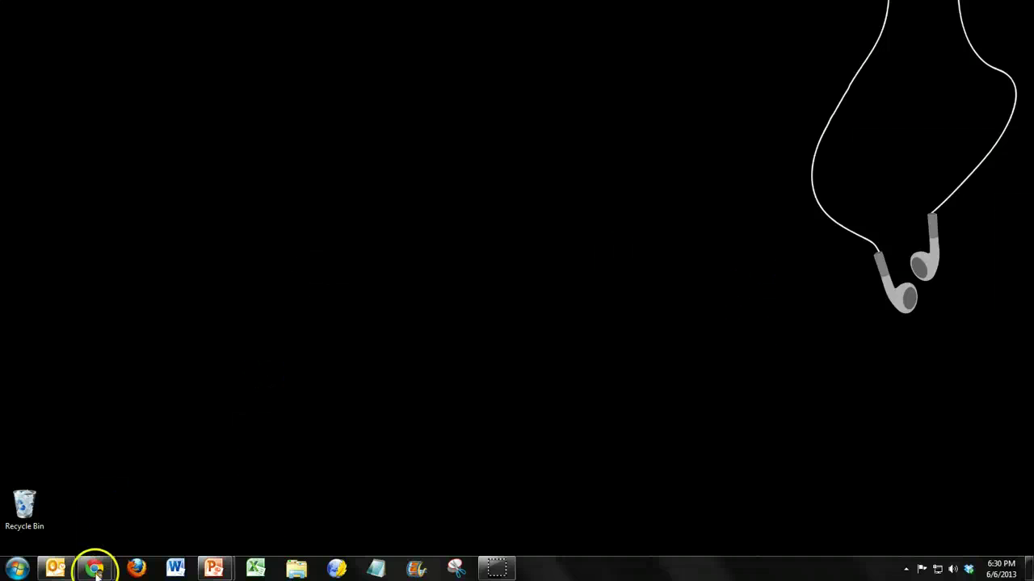
pyautogui.moveTo(98, 572)
pyautogui.click(84, 507)
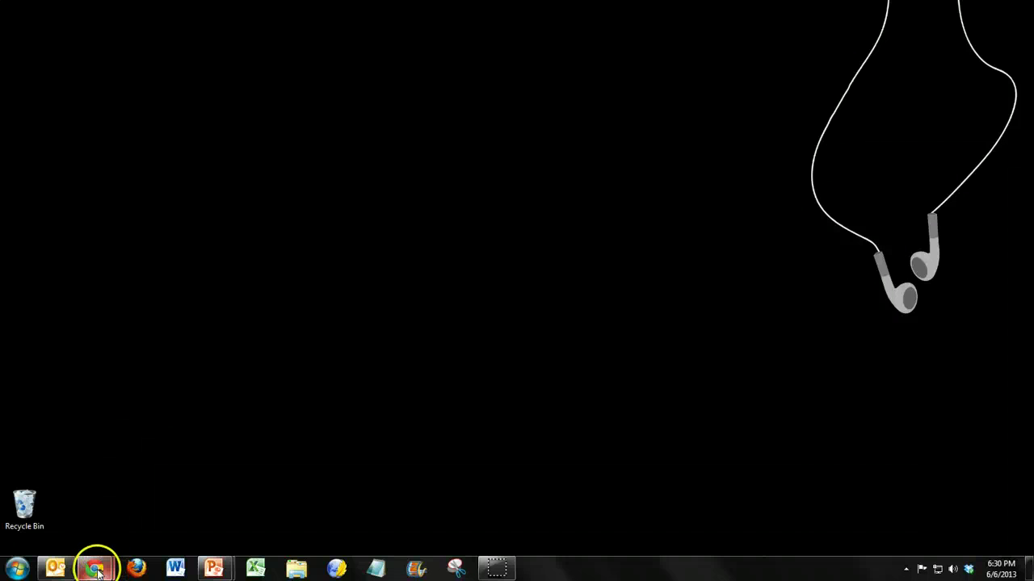
pyautogui.moveTo(97, 569)
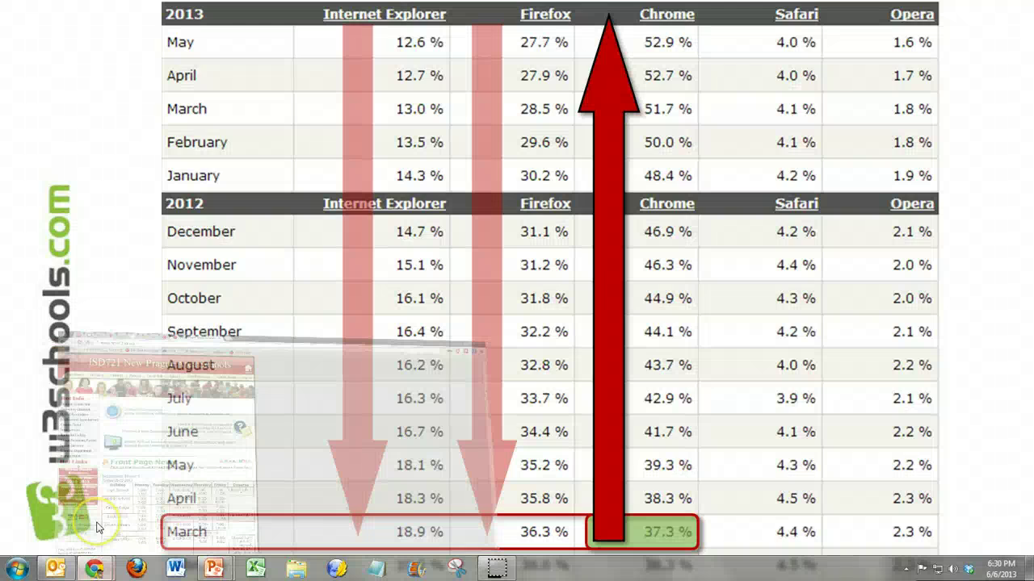
pyautogui.click(97, 521)
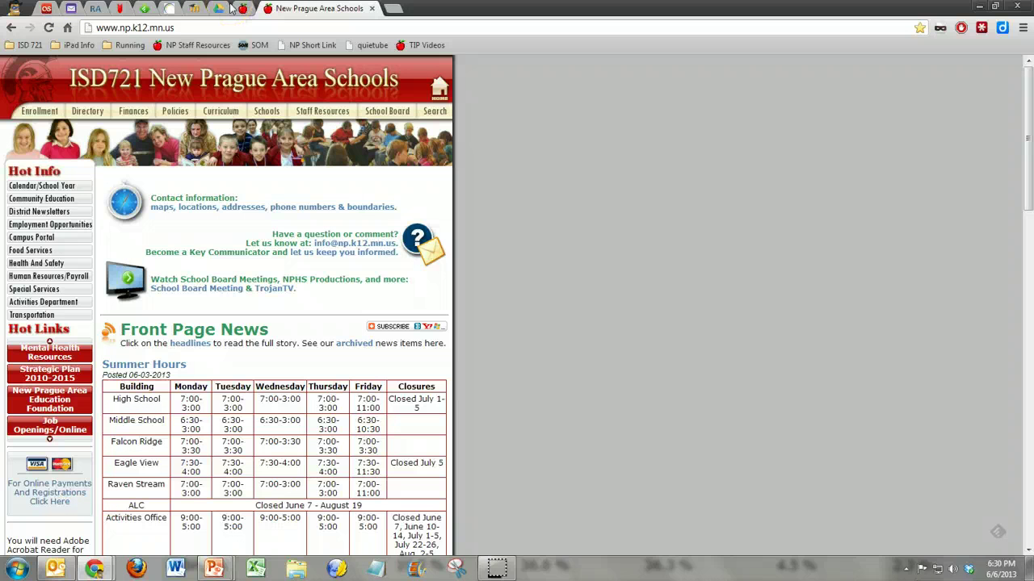
# View the pinned Infinite Campus, Moodle and Google Drive tabs, and return to the New Prague Area Schools home page
pyautogui.click(172, 9)
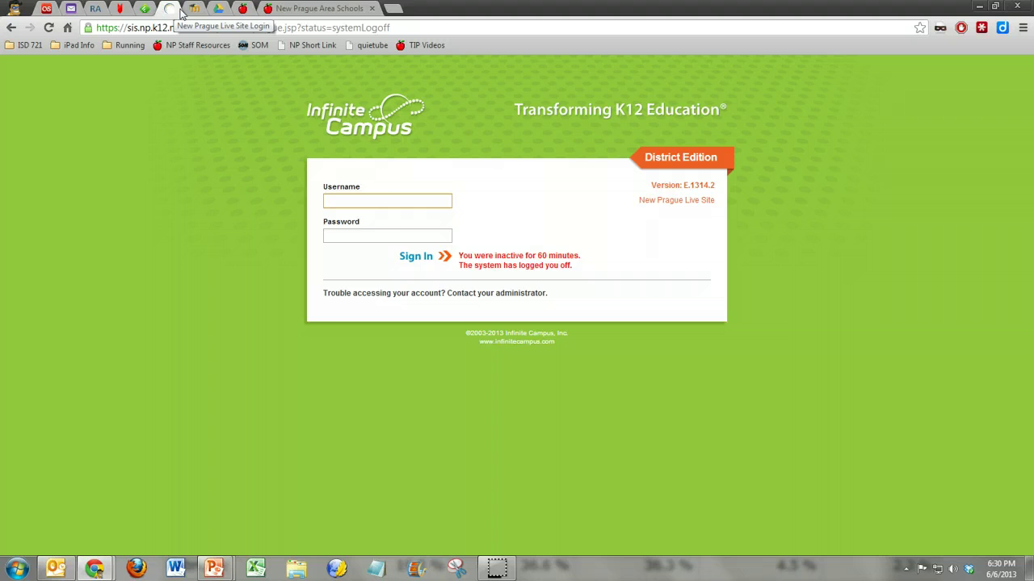
pyautogui.click(194, 10)
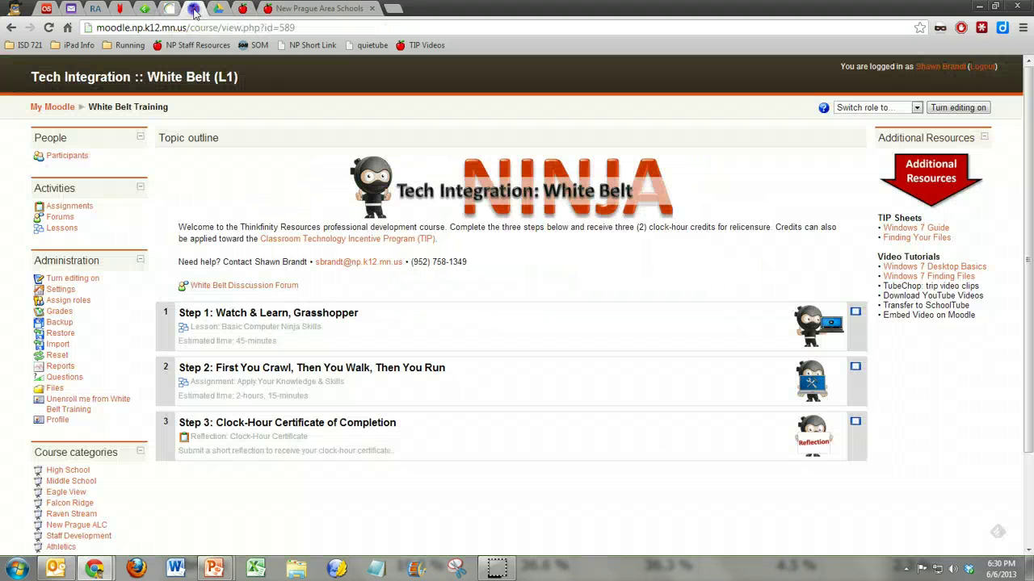
pyautogui.click(217, 10)
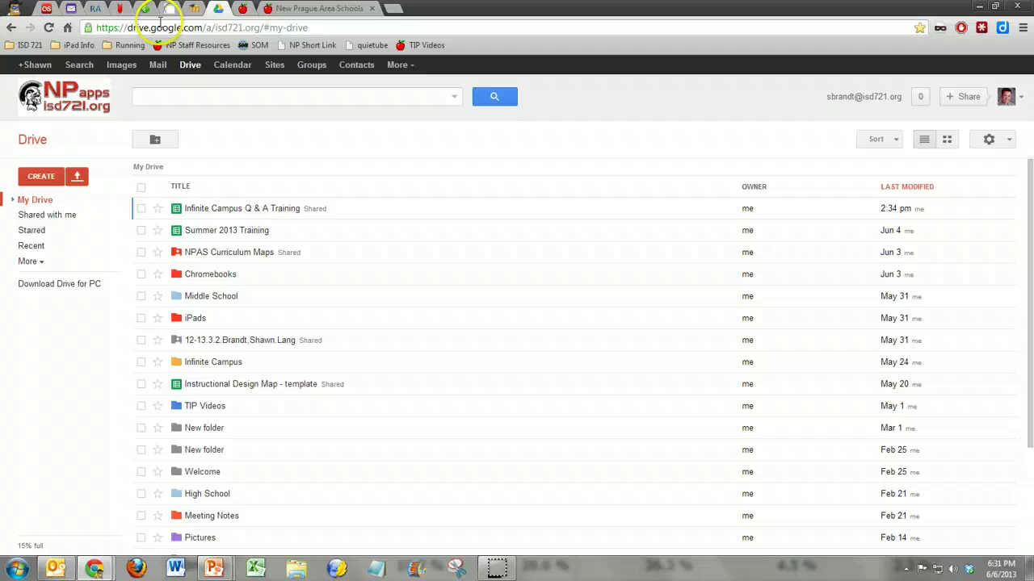
pyautogui.click(303, 8)
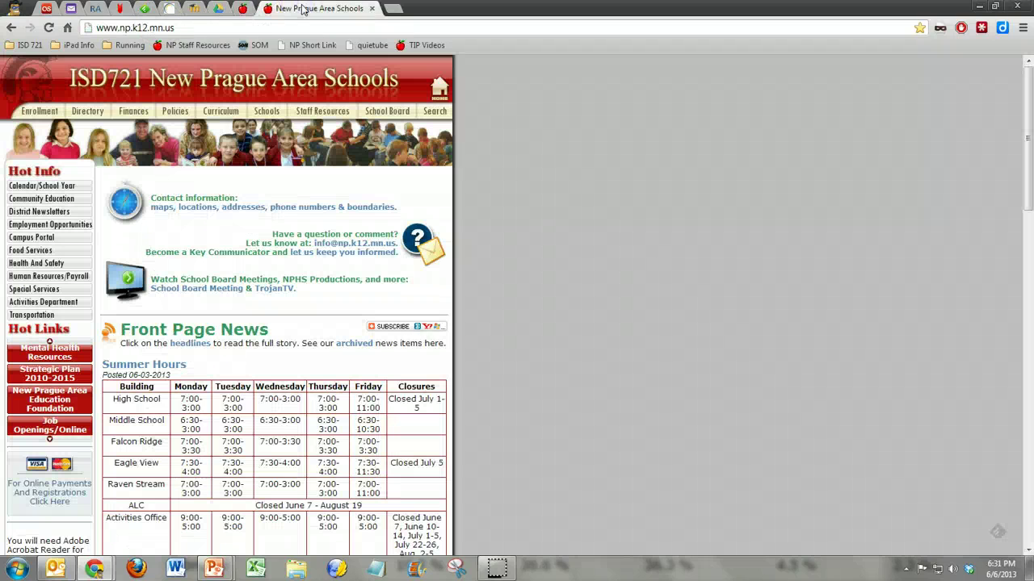